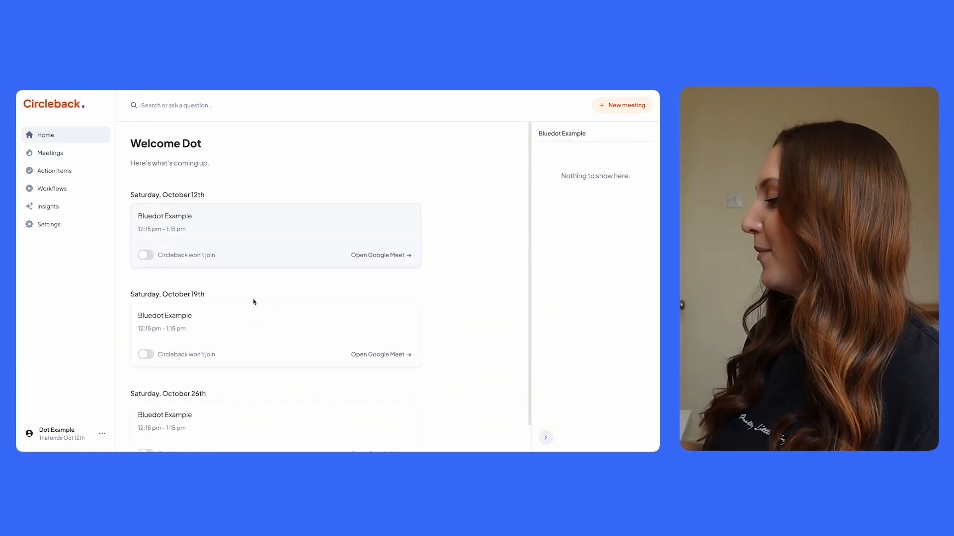
scroll(255, 326, down, 1)
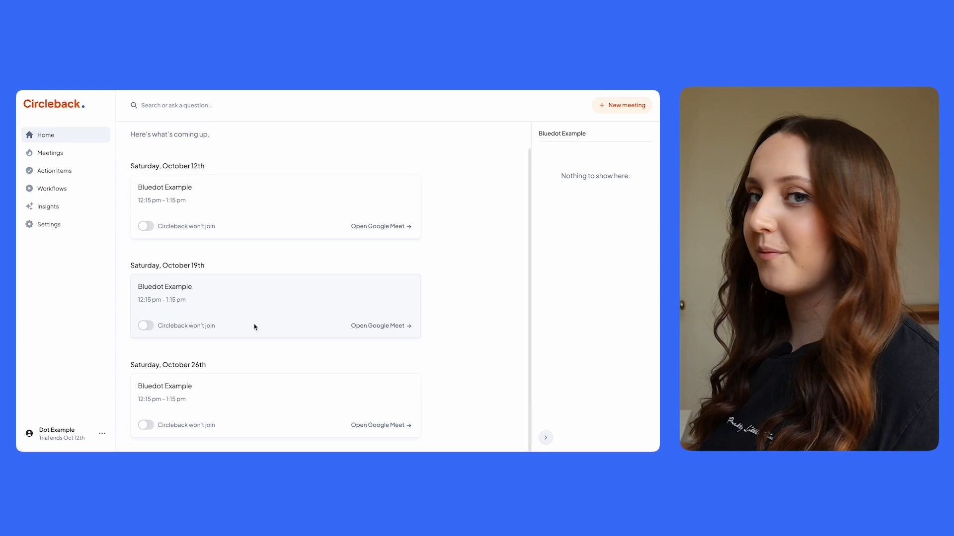
scroll(212, 228, up, 1)
- Toggle Circleback auto-join for the October 12th meeting on and off, then choose Invite Circleback
click(147, 256)
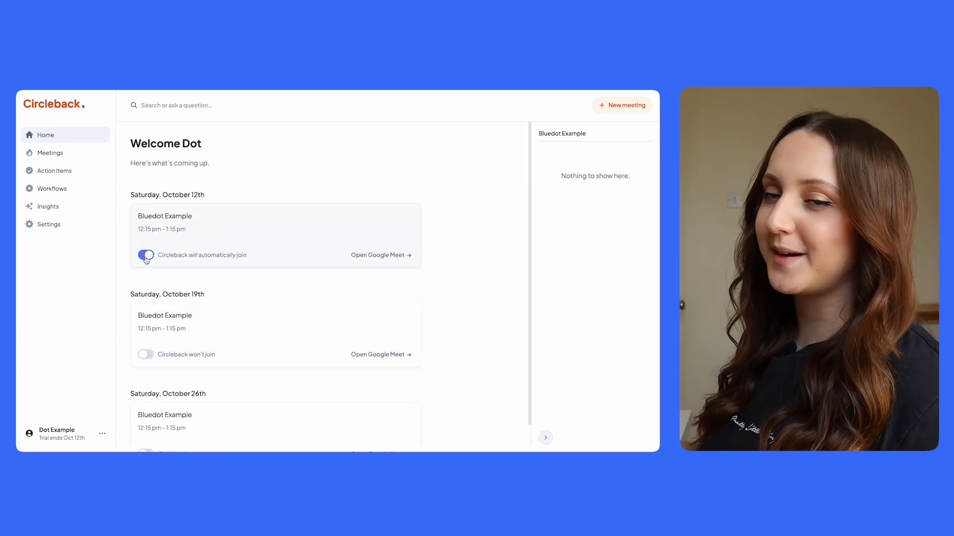
click(146, 256)
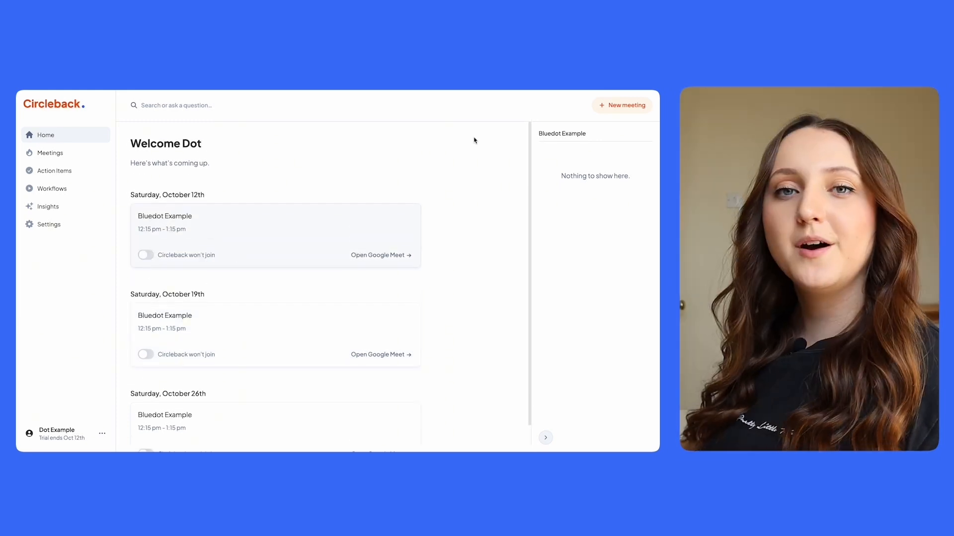
click(628, 112)
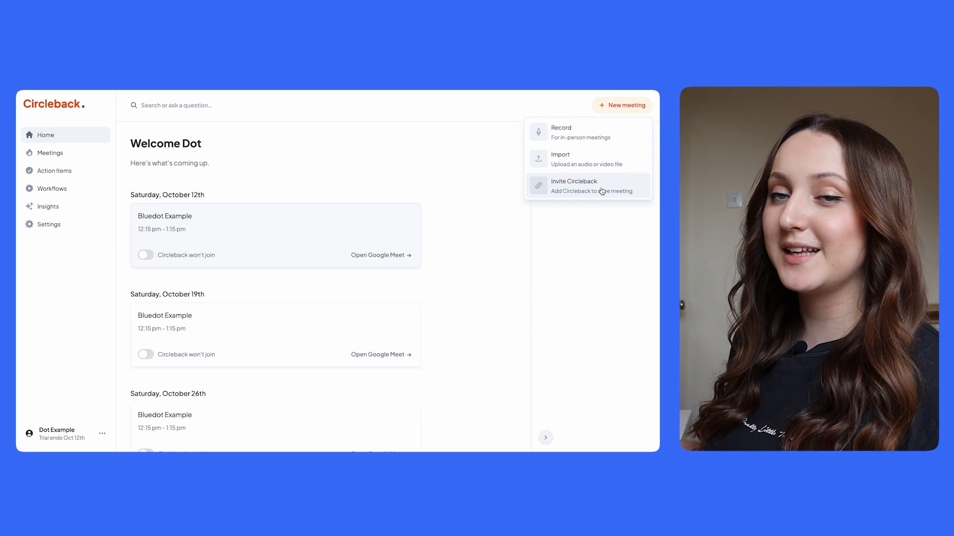
click(602, 191)
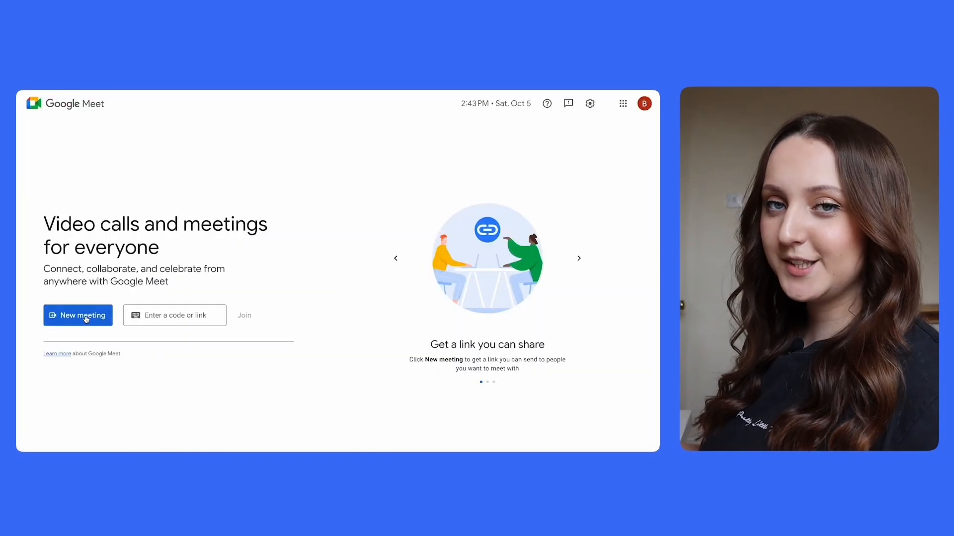
- Start an instant Google Meet call and copy its meeting link
click(85, 315)
click(103, 337)
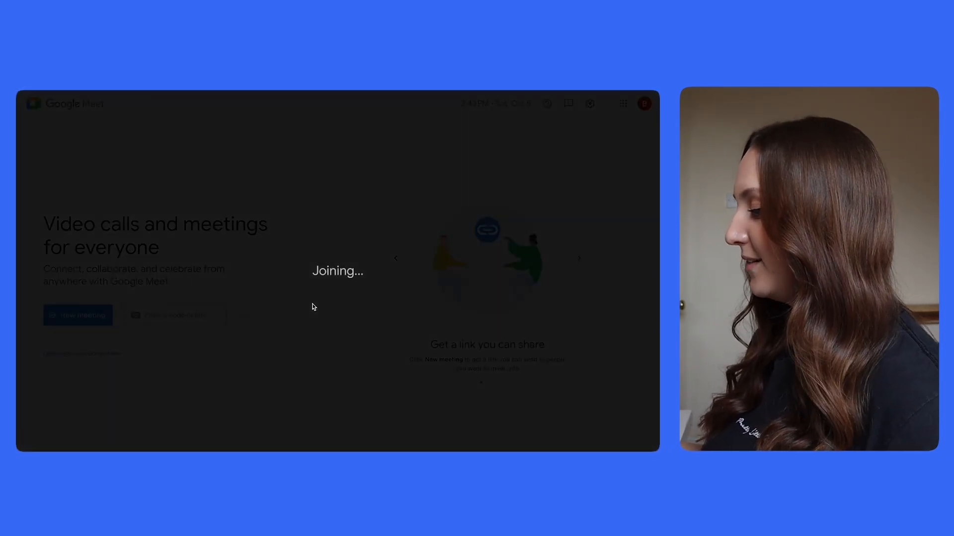
click(171, 356)
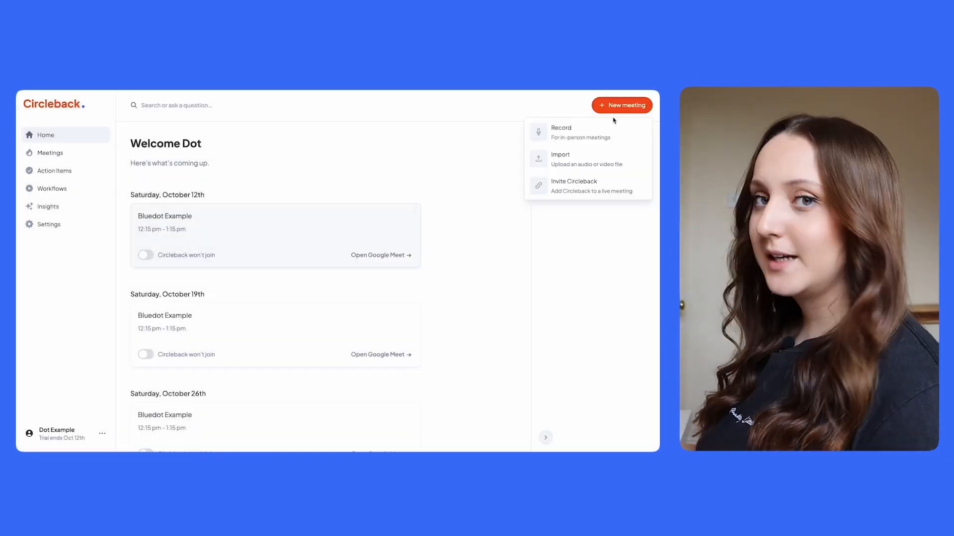
- Invite Circleback to the live call by pasting the copied Google Meet link
click(577, 189)
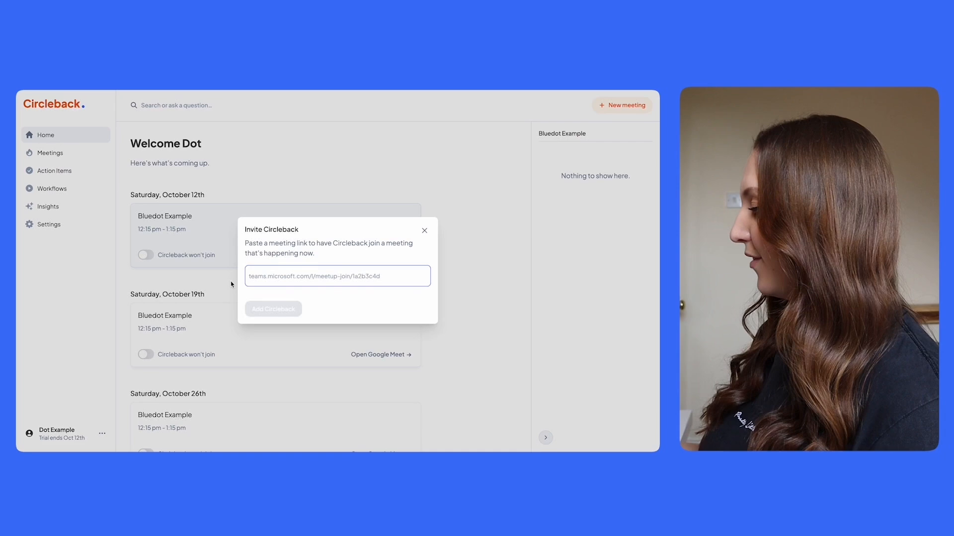
click(335, 276)
key(ctrl+v)
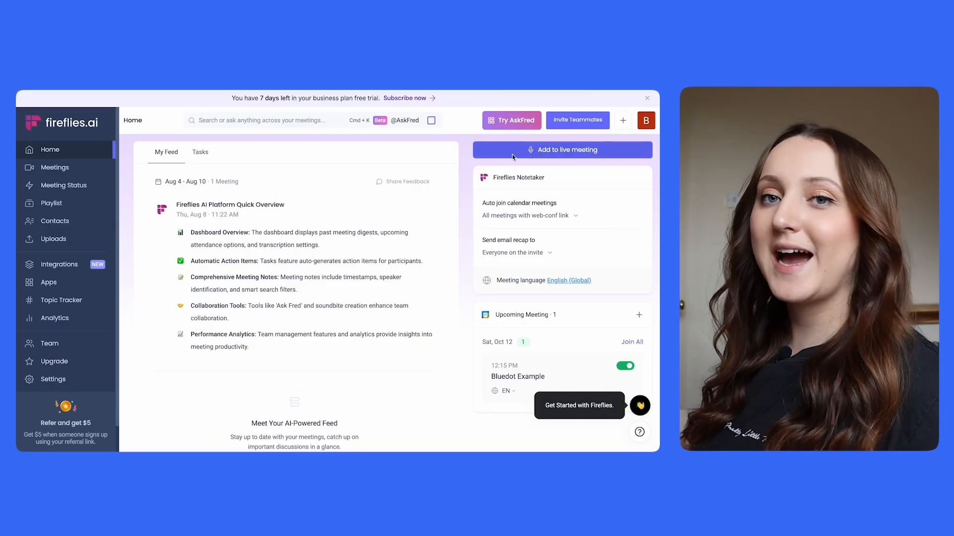
- Add Fireflies to the live meeting named Examples with the pasted Meet link and start capturing
click(512, 152)
text(Examples)
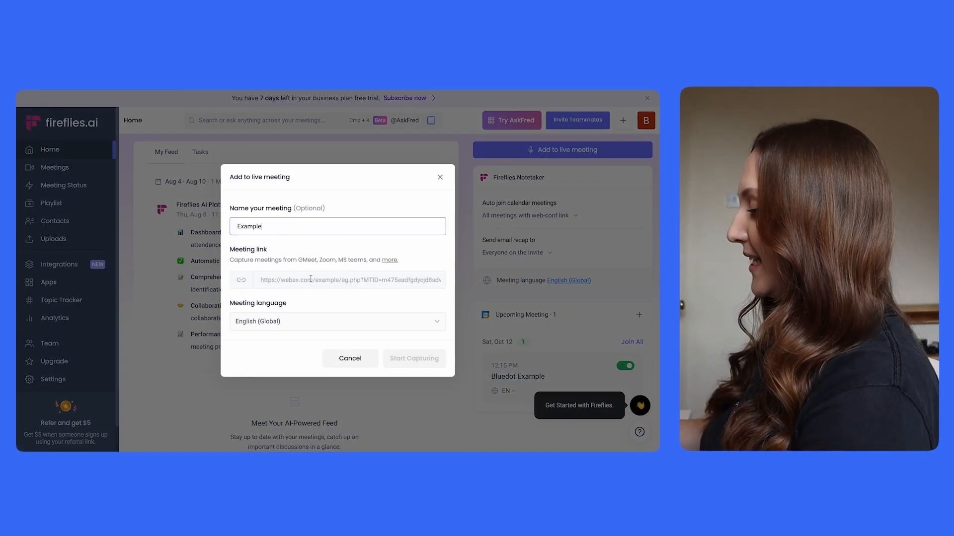
click(279, 280)
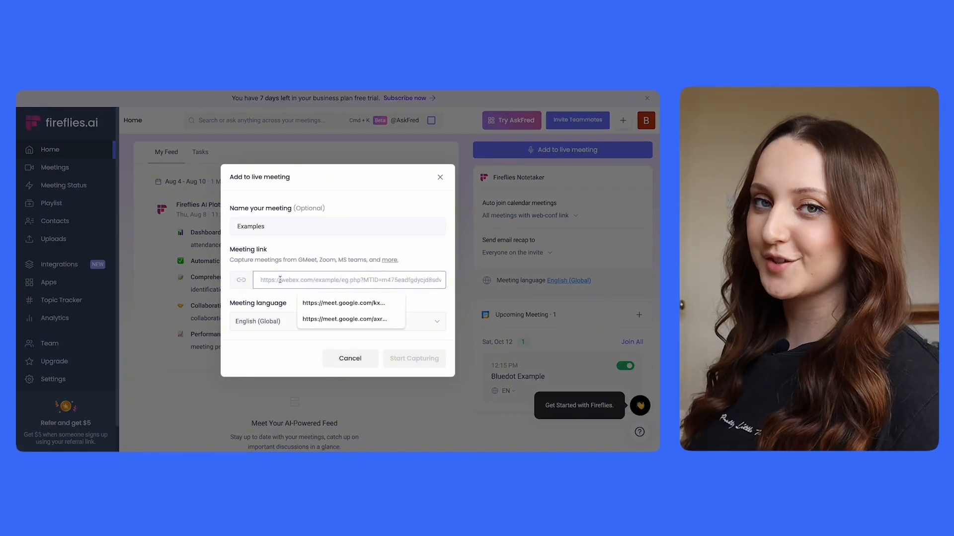
key(ctrl+v)
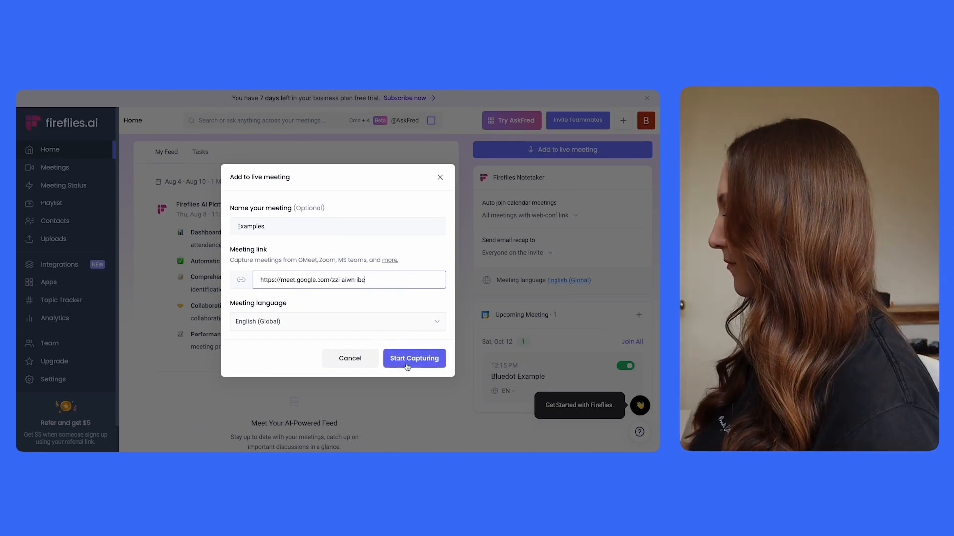
click(413, 359)
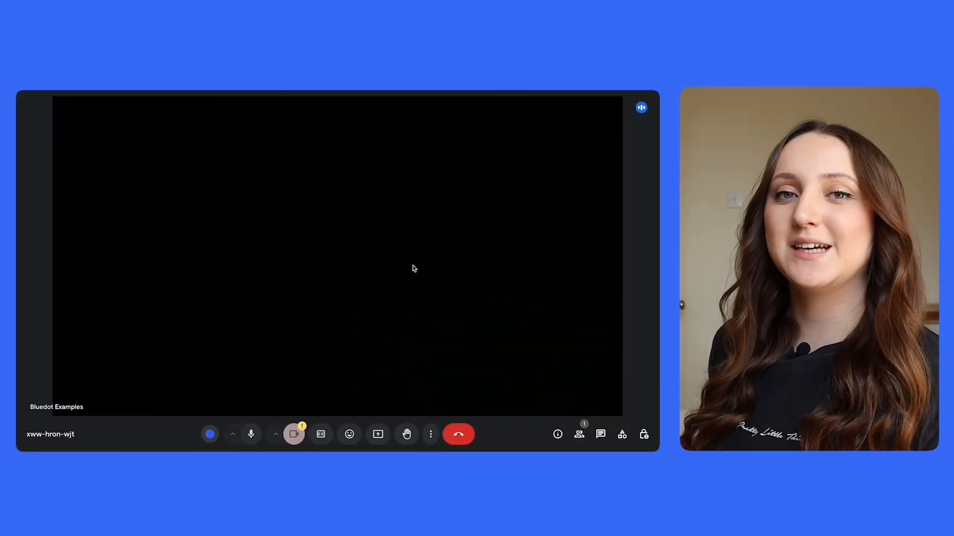
- Start Bluedot capturing the call from its extension in the Meet window
click(641, 108)
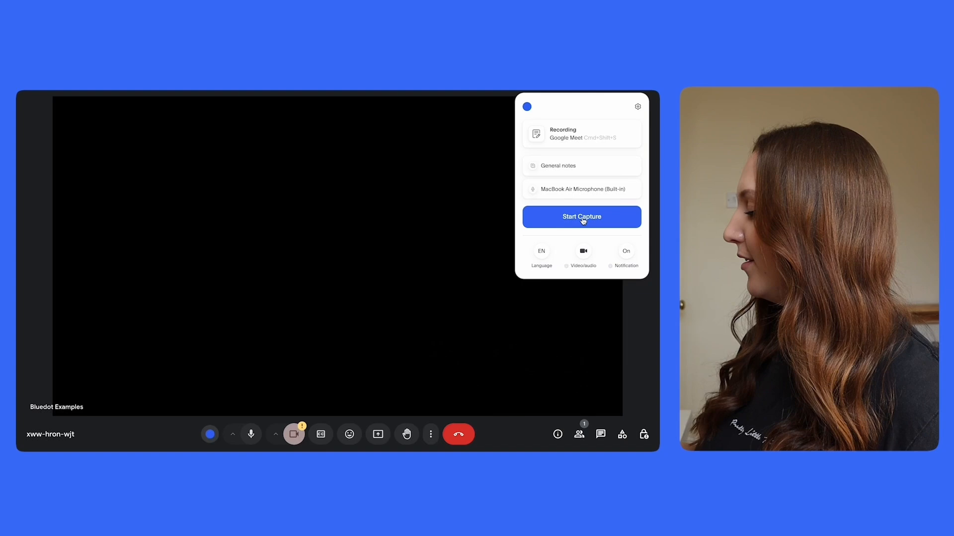
click(584, 217)
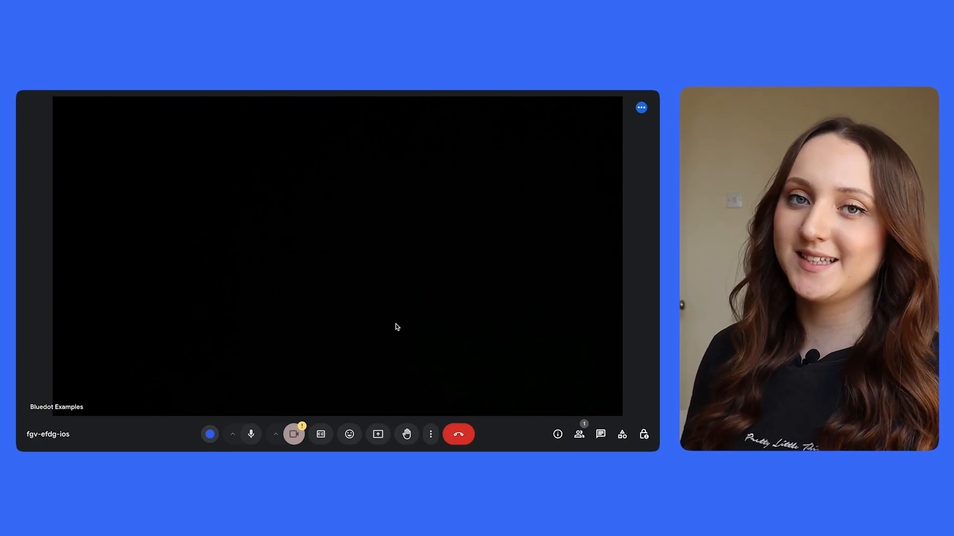
- Admit the waiting Circleback notetaker from the People panel
click(630, 404)
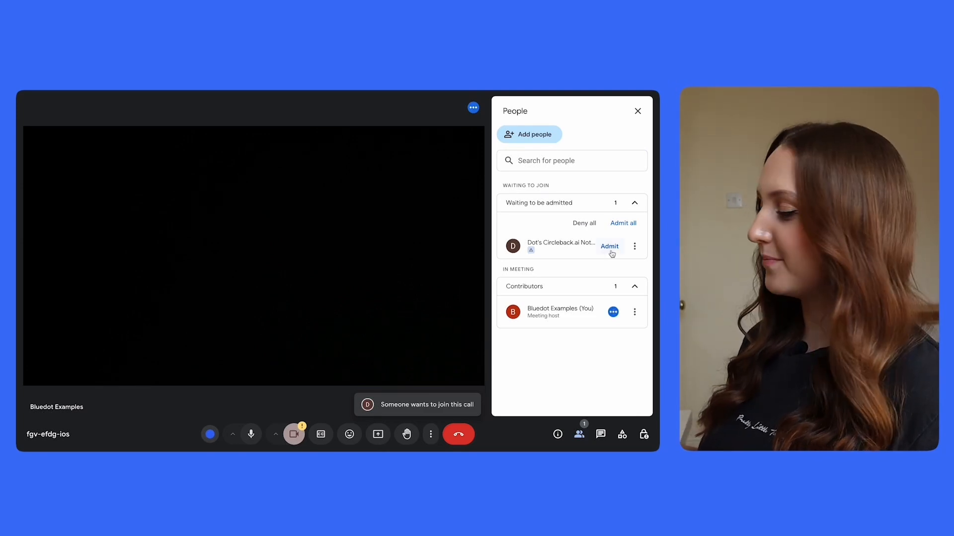
click(610, 247)
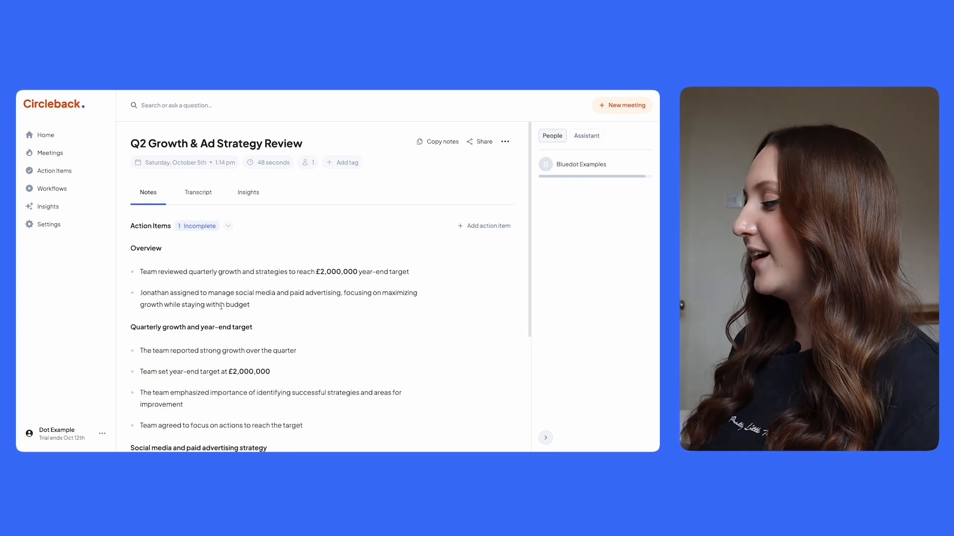
scroll(224, 313, down, 5)
scroll(225, 319, up, 5)
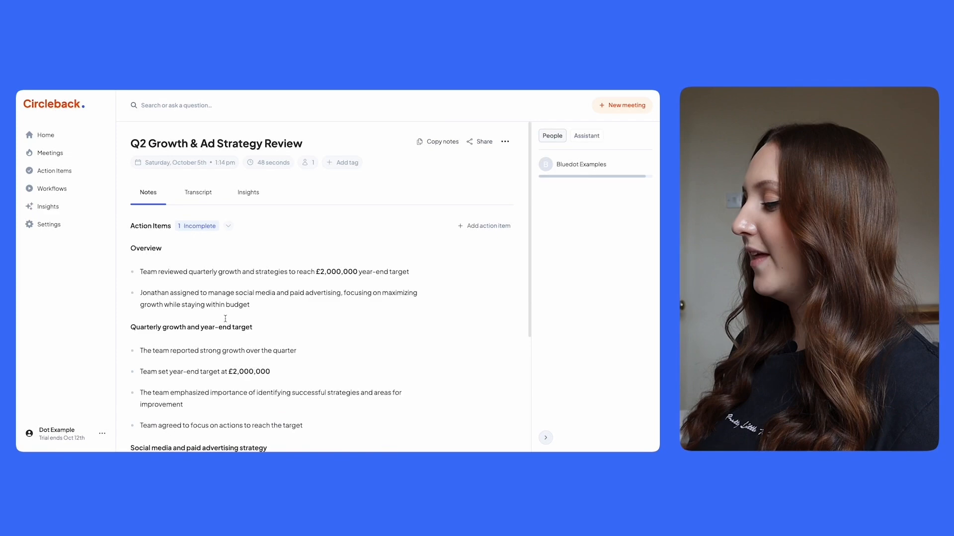
- Expand the Action Items list in the Q2 Growth & Ad Strategy Review notes
click(229, 227)
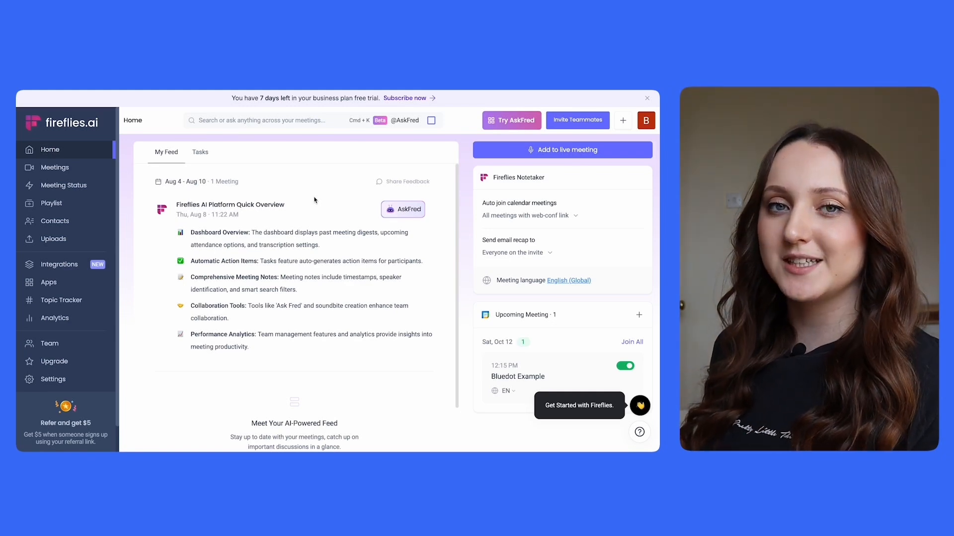
- Read the Fireflies AI Platform Quick Overview notes, then leave the Meet call
click(314, 200)
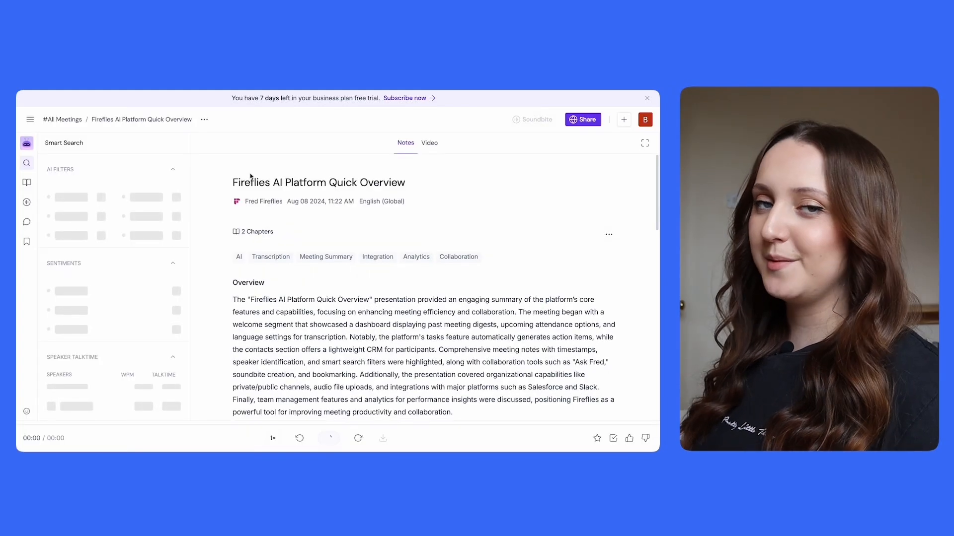
scroll(333, 321, down, 5)
scroll(332, 321, down, 3)
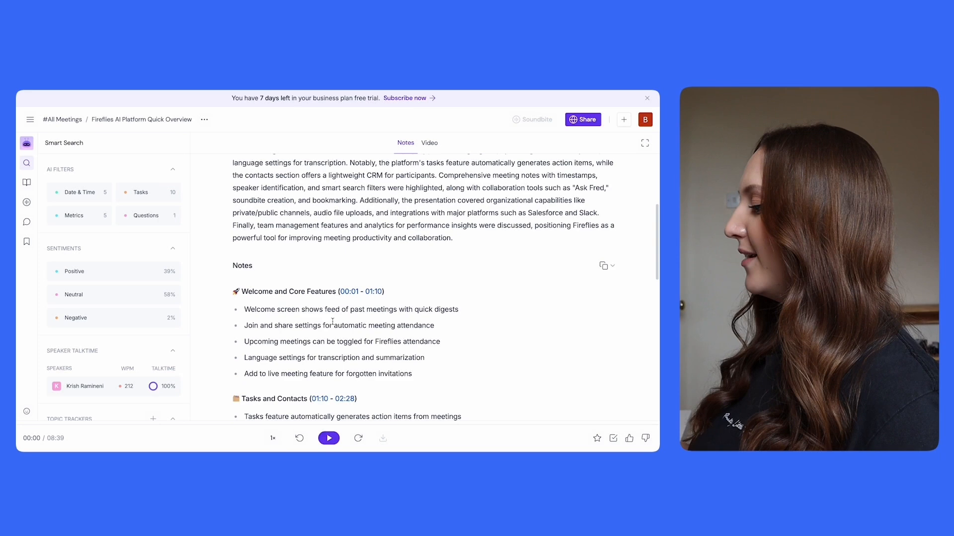
scroll(333, 321, up, 1)
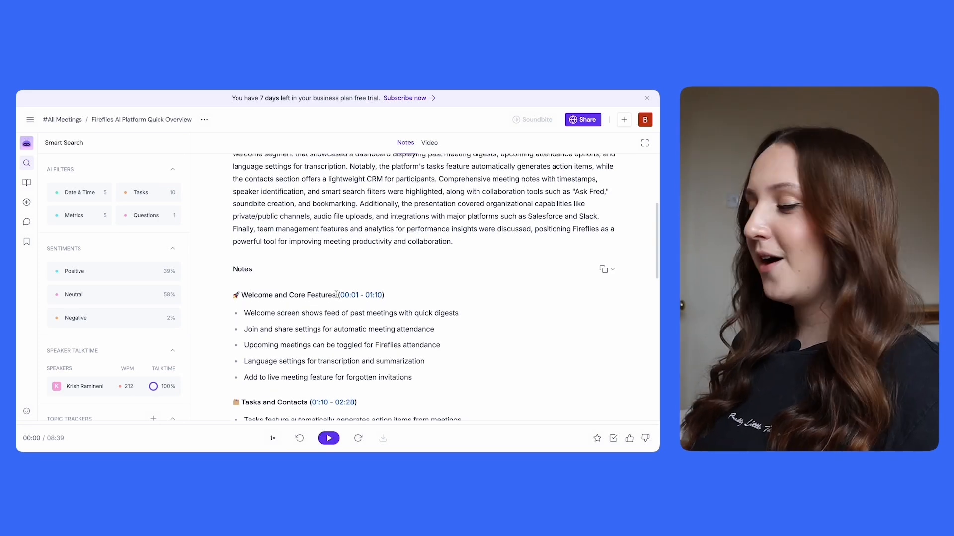
scroll(337, 297, down, 1)
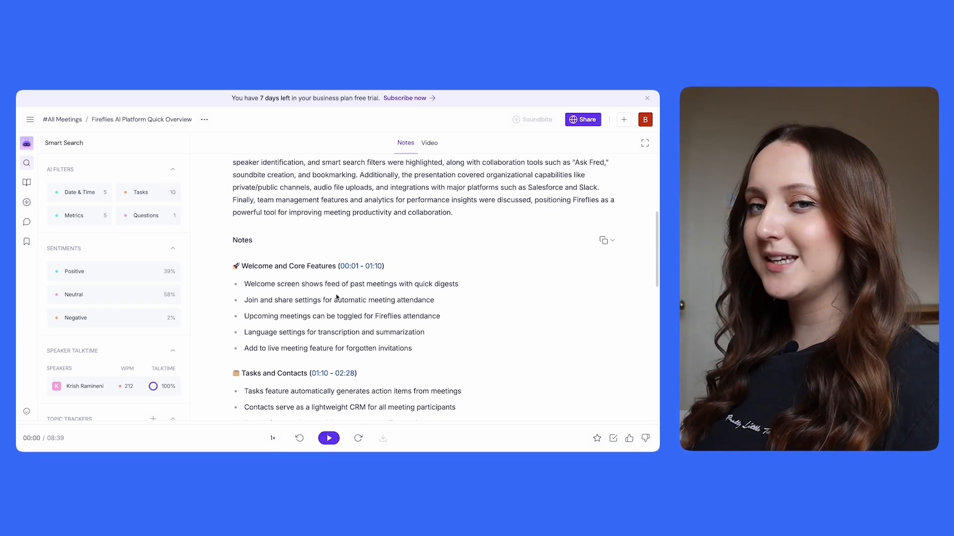
scroll(337, 297, down, 2)
scroll(337, 297, down, 2)
scroll(337, 296, down, 2)
scroll(337, 297, down, 1)
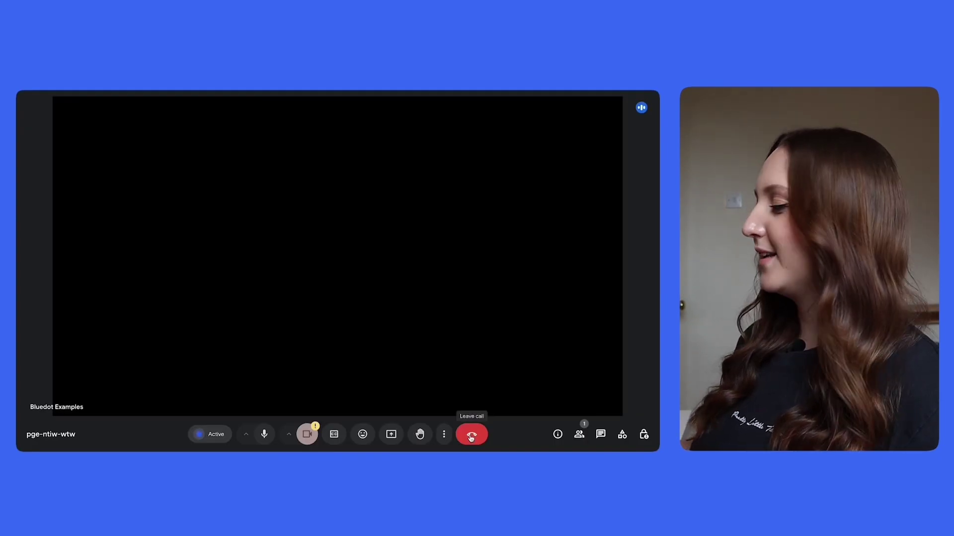
click(470, 434)
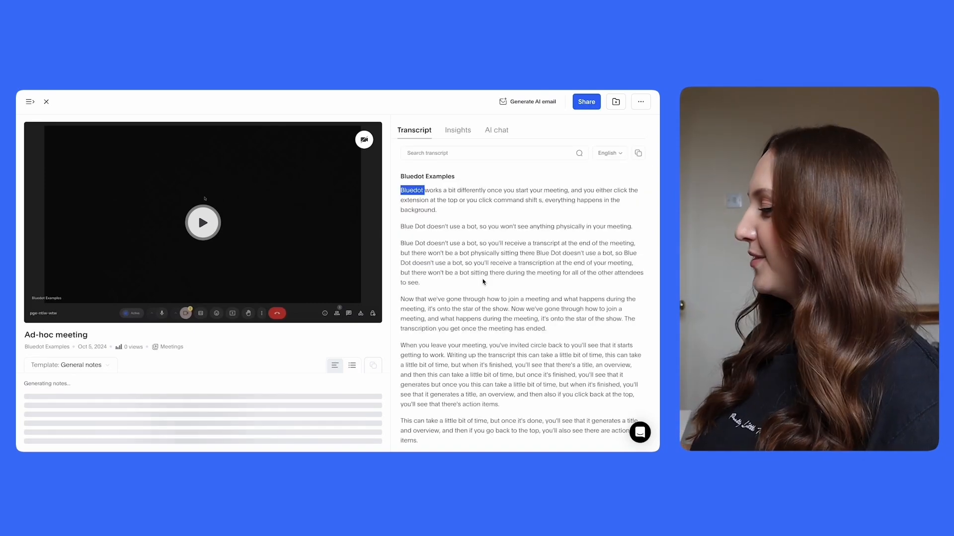
scroll(483, 282, down, 3)
scroll(482, 282, down, 3)
scroll(482, 282, down, 2)
scroll(483, 279, down, 2)
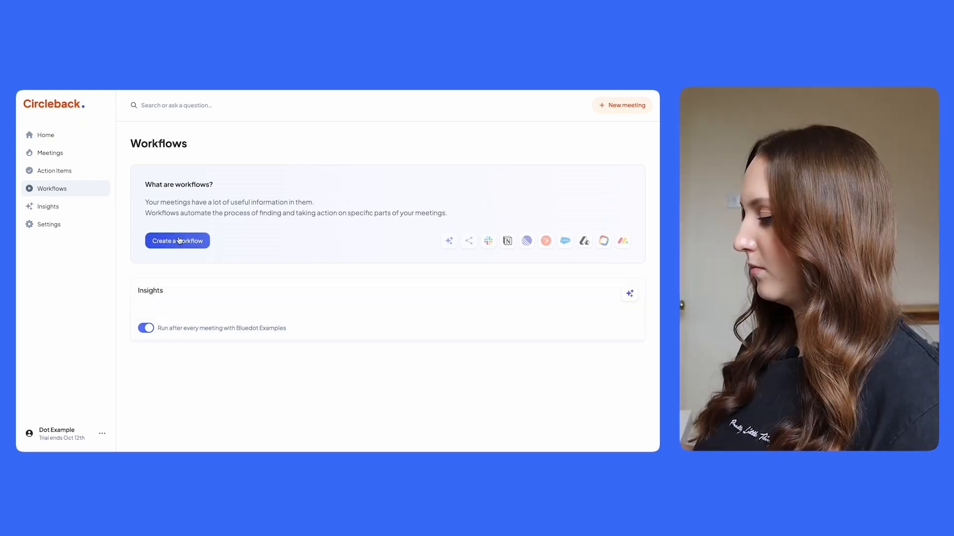
- Create a workflow named Main Problems that captures a specific insight with AI, ready to name the insight
click(179, 241)
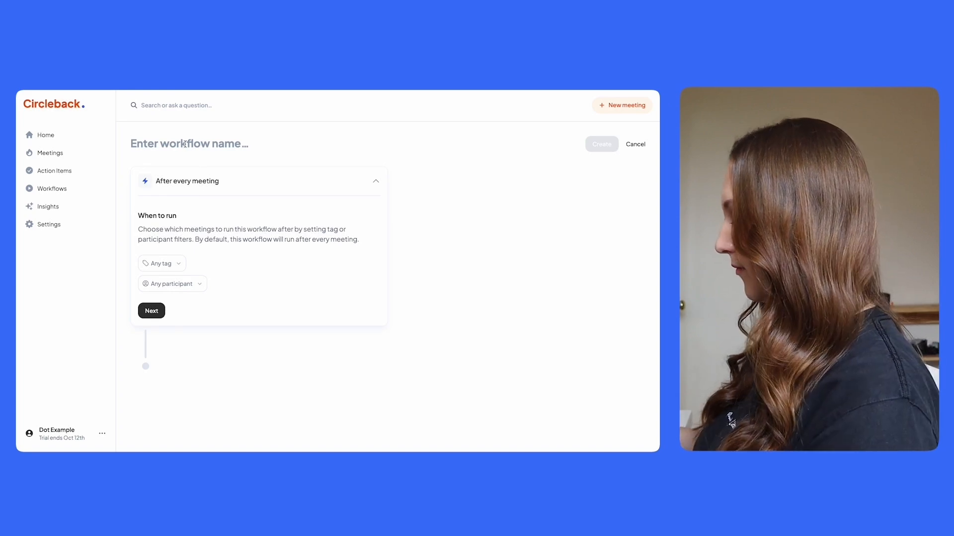
text(Main Prob)
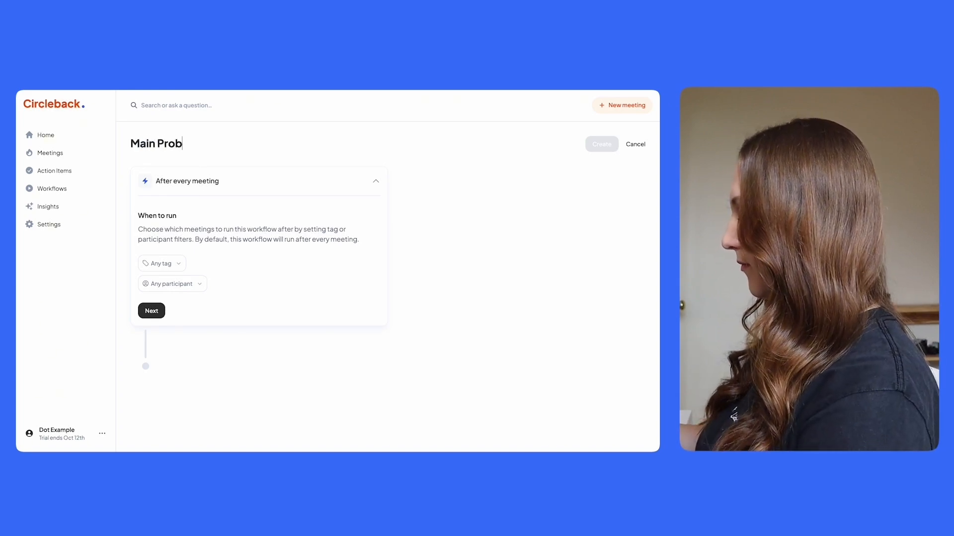
text(lems)
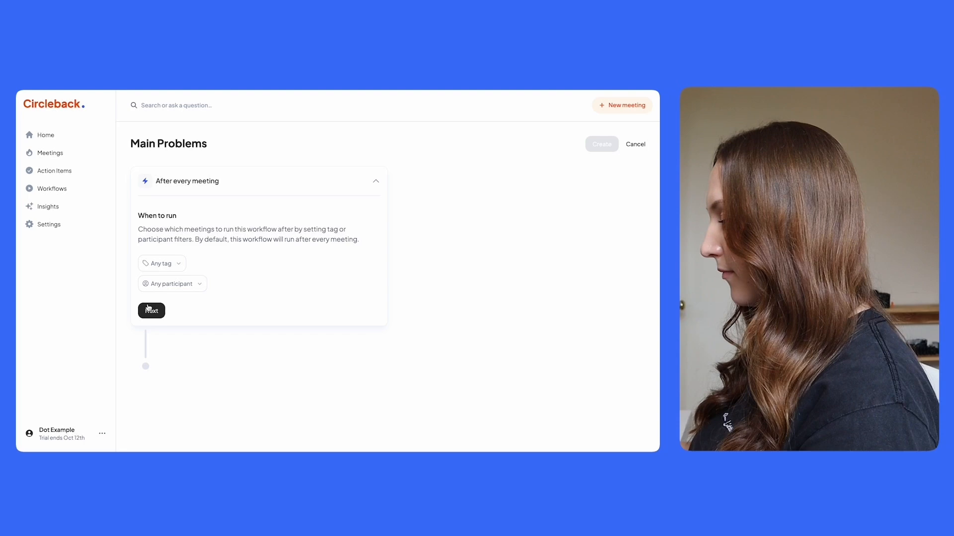
click(152, 311)
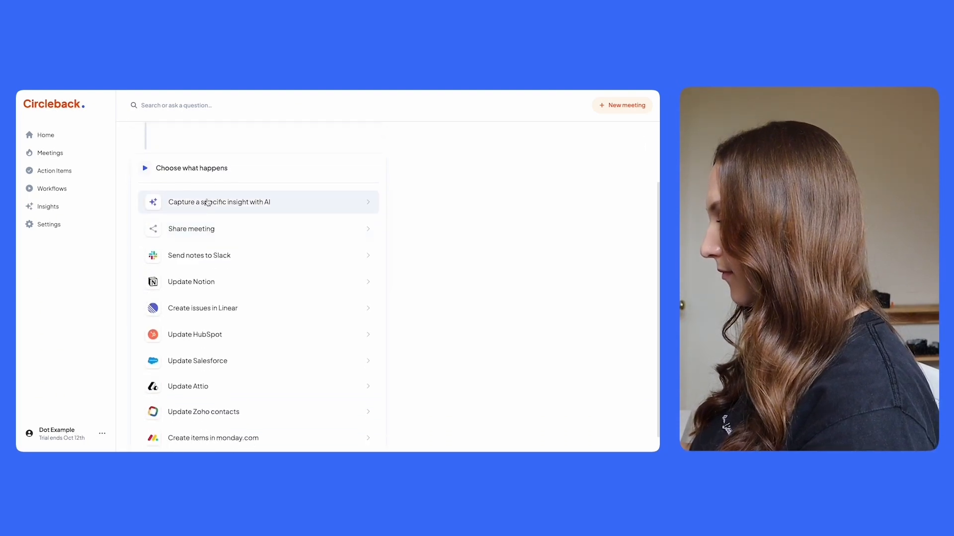
click(208, 202)
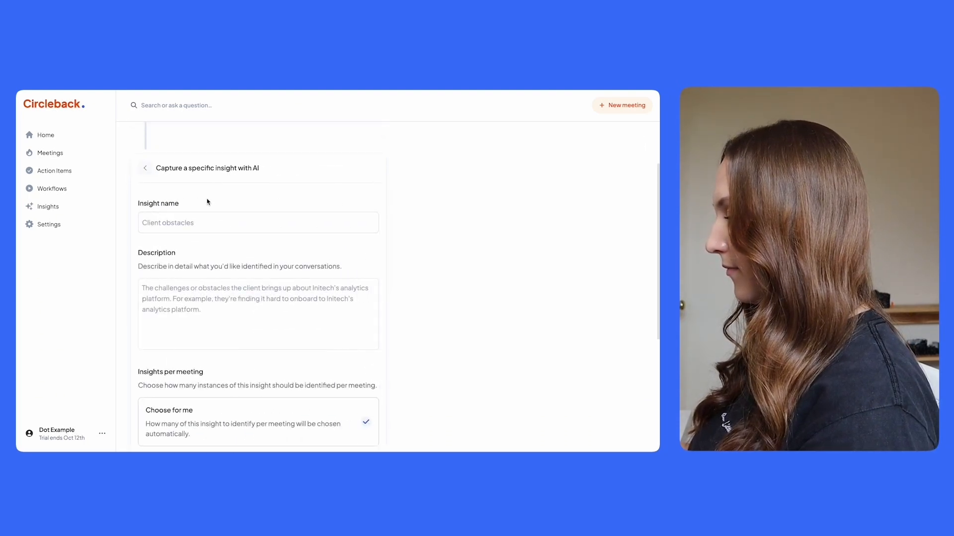
click(219, 223)
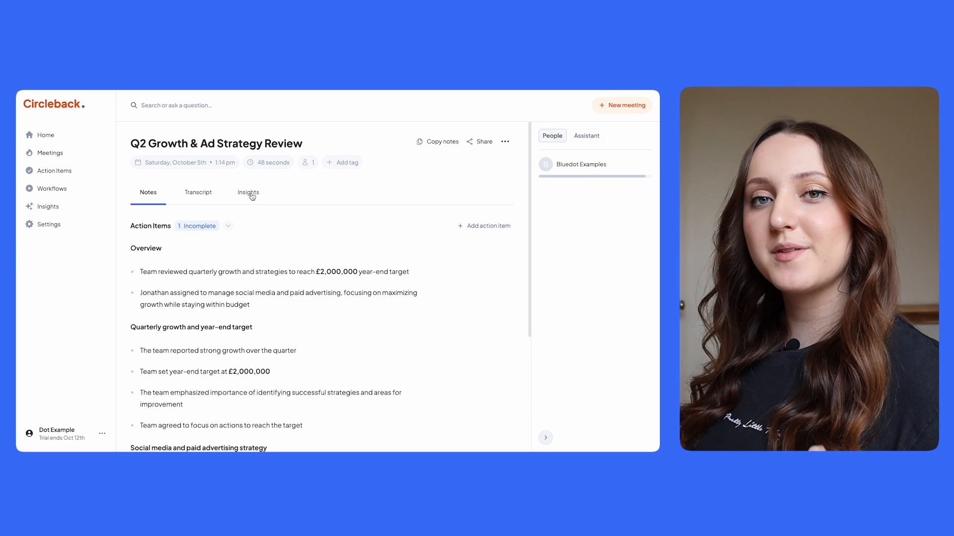
- Show the Insights for the Q2 Growth & Ad Strategy Review meeting
click(248, 192)
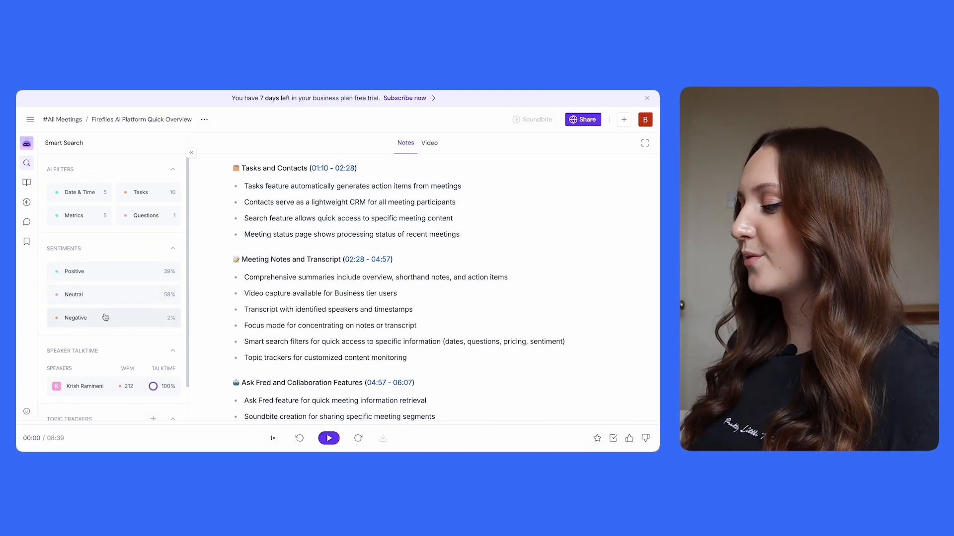
scroll(108, 307, down, 1)
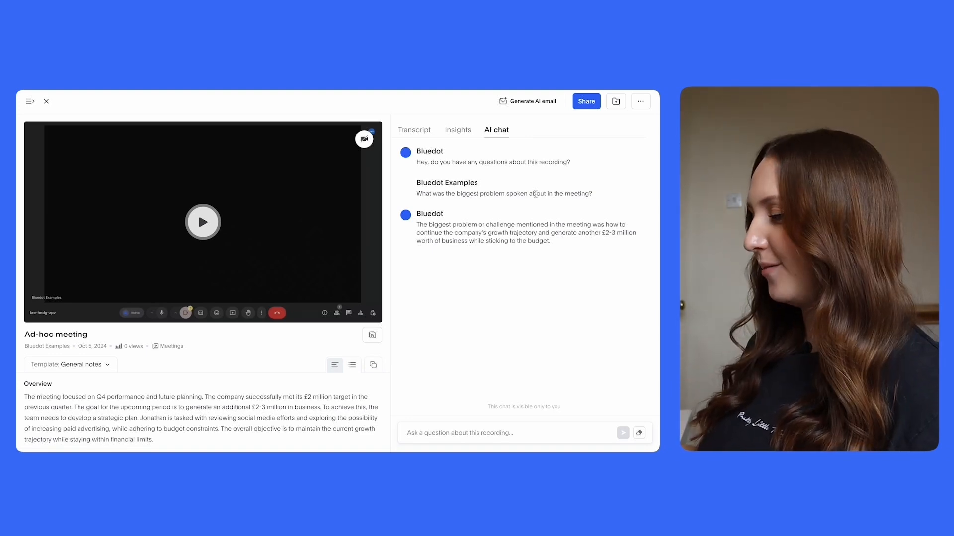
- Ask Bluedot's AI chat 'How much profit was made?' and get the £2 million target answer
click(473, 433)
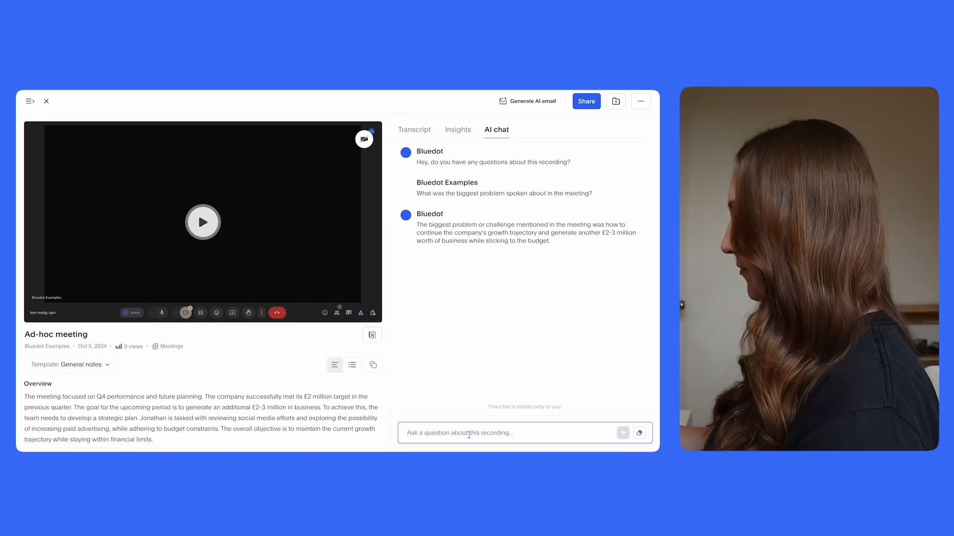
text(How much profit)
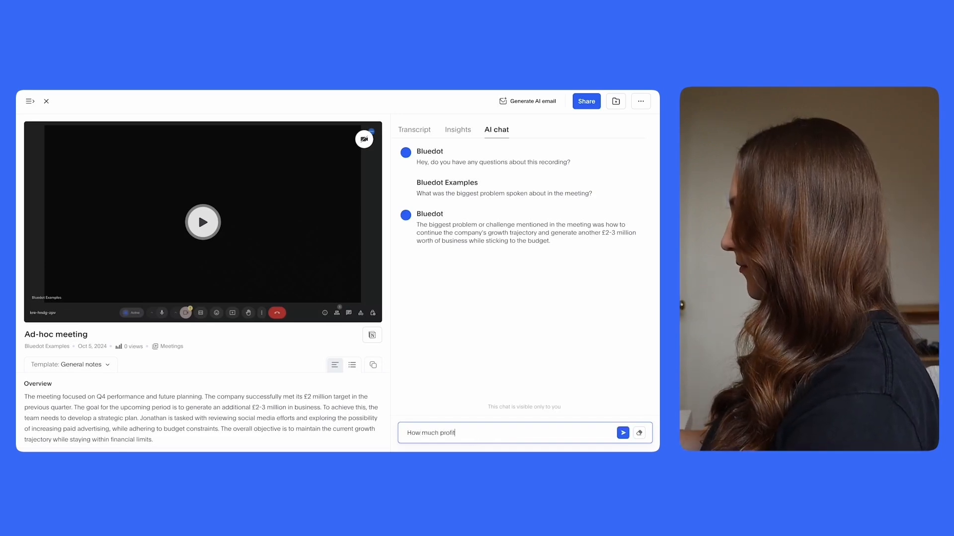
text( was made?)
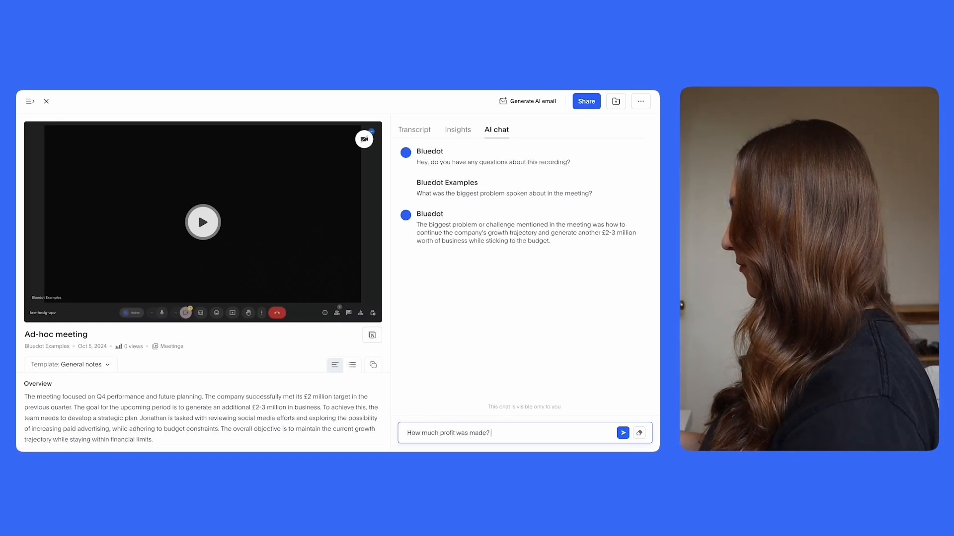
key(Return)
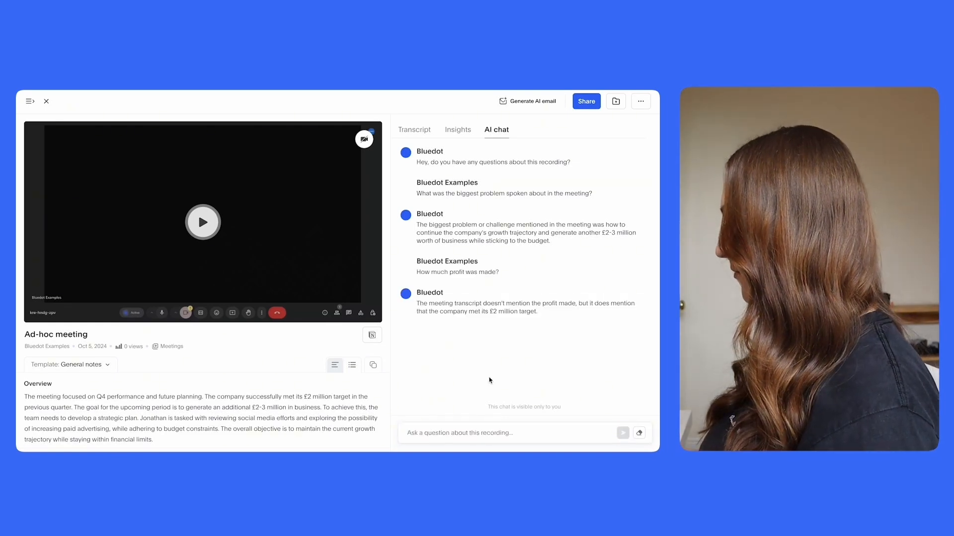